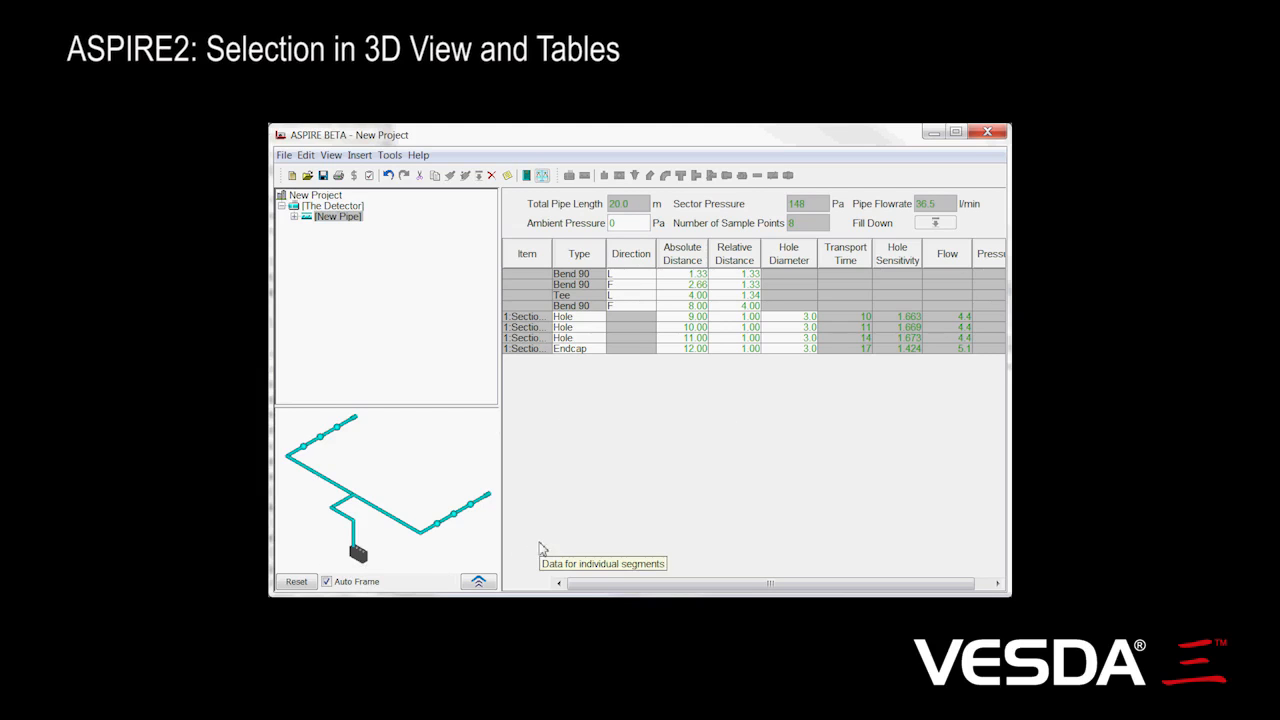
Select the middle hole of Section2 in the 3D view, then the 11.00 m hole, the 2.66 m bend and the tee in the pipe table
{"action": "left_click", "coordinate": [450, 518]}
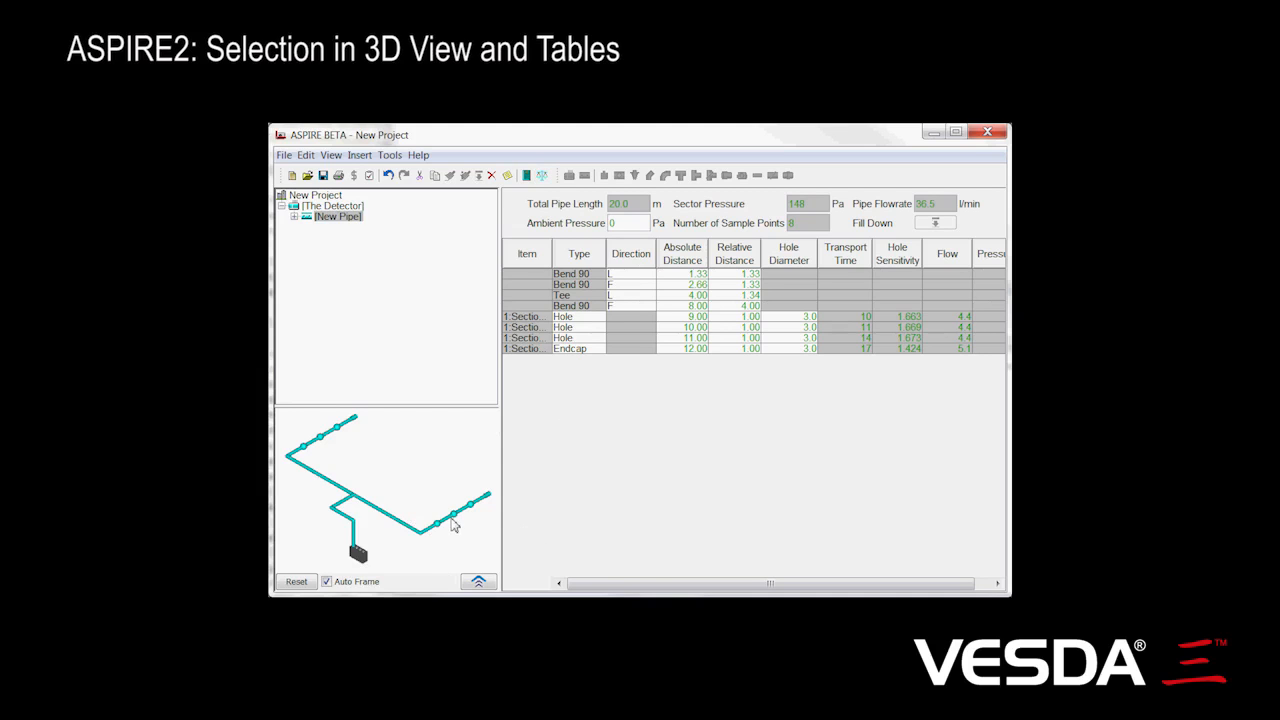
{"action": "left_click", "coordinate": [451, 518]}
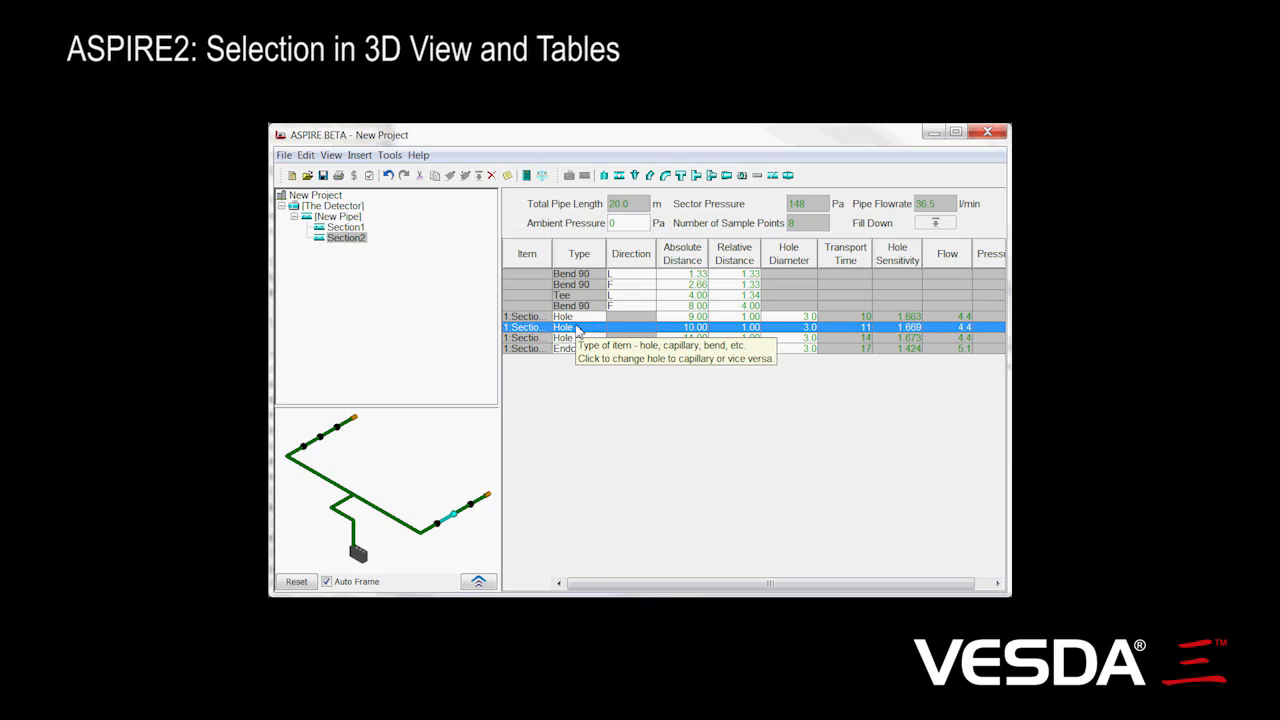
{"action": "left_click", "coordinate": [523, 341]}
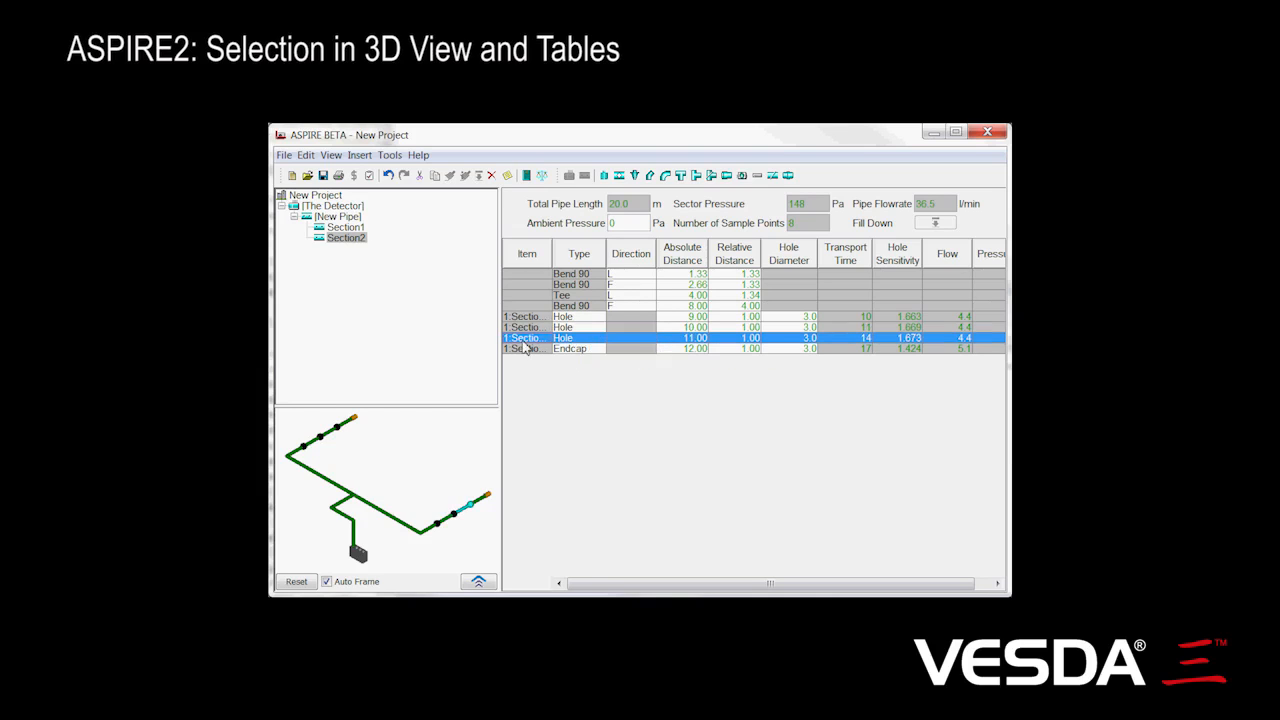
{"action": "left_click", "coordinate": [524, 285]}
{"action": "left_click", "coordinate": [527, 296]}
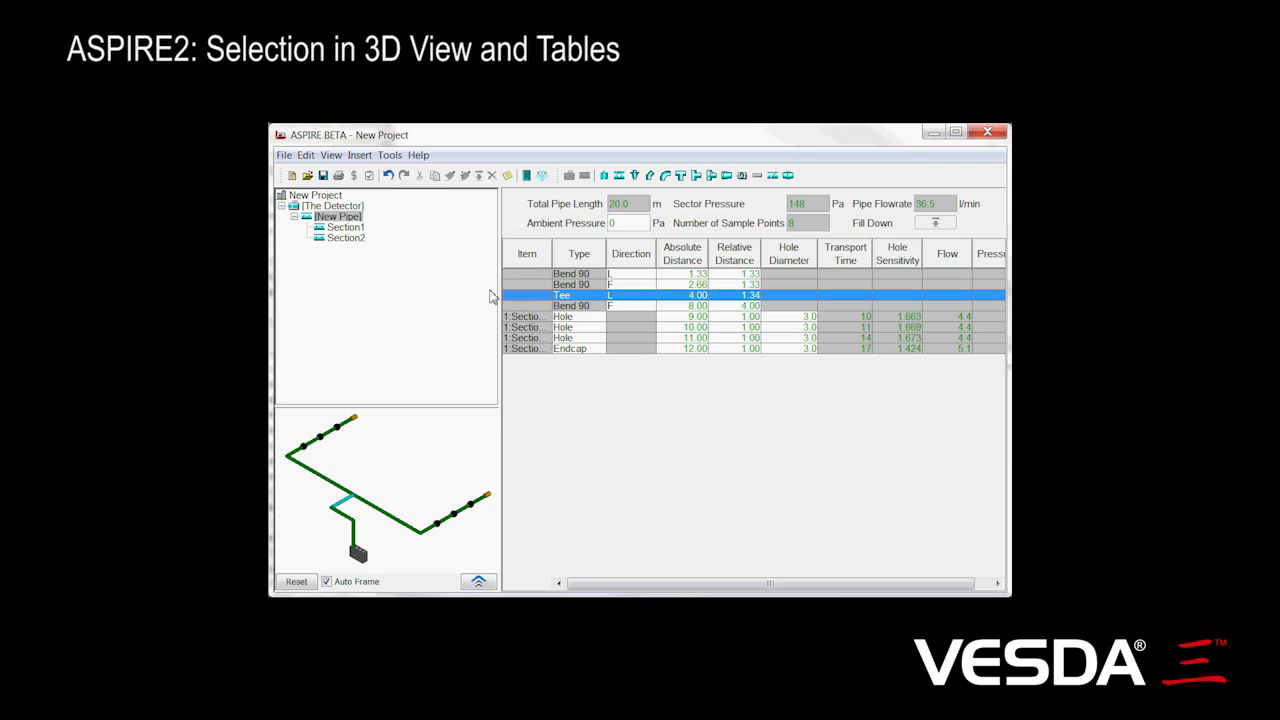
Highlight Section1, the detector and the whole pipe in turn from the project tree
{"action": "left_click", "coordinate": [342, 229]}
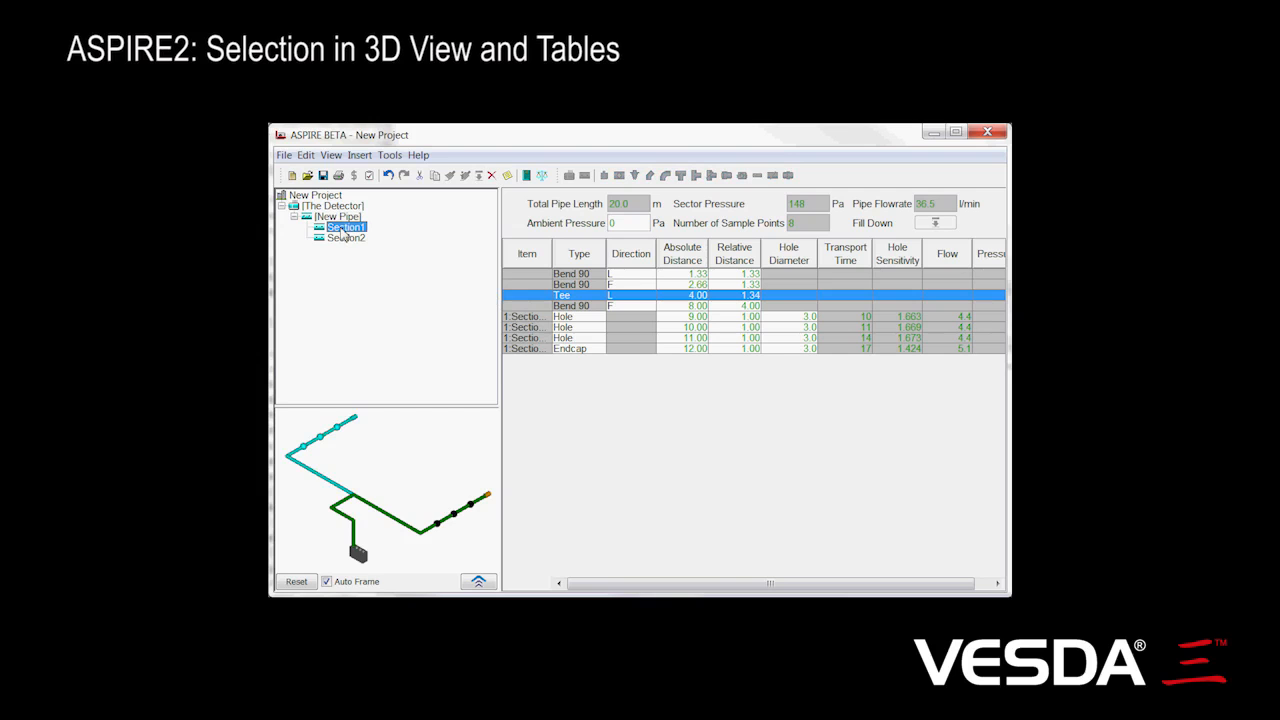
{"action": "left_click", "coordinate": [337, 206]}
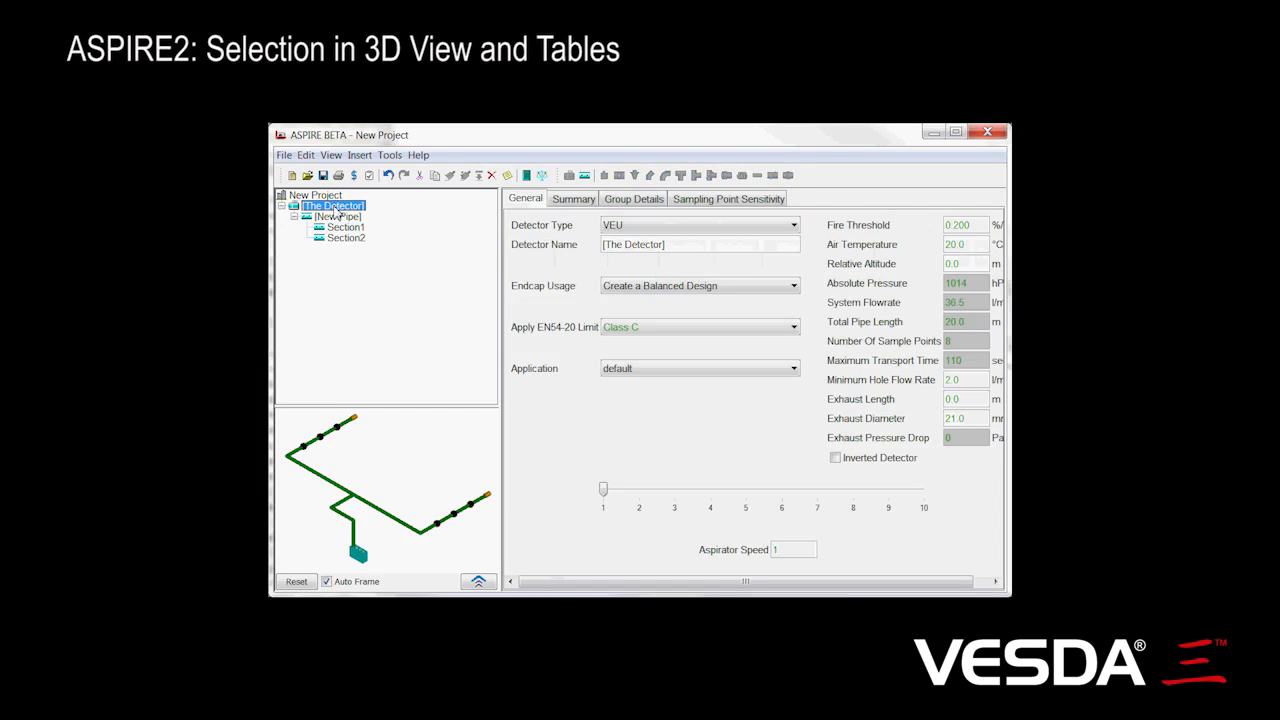
{"action": "left_click", "coordinate": [337, 216]}
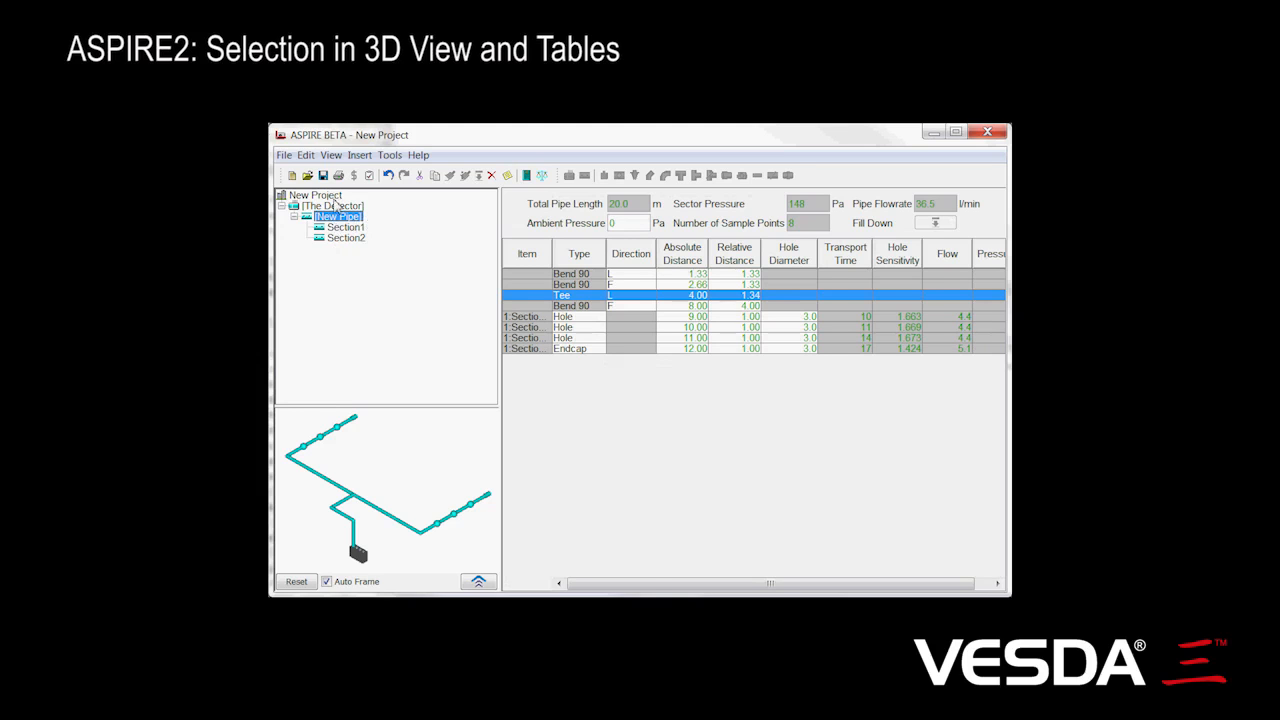
Open the detector's group details and select hole 1:Section1-3 in the table, then hole 1:Section2-2 in the 3D view
{"action": "left_click", "coordinate": [338, 206]}
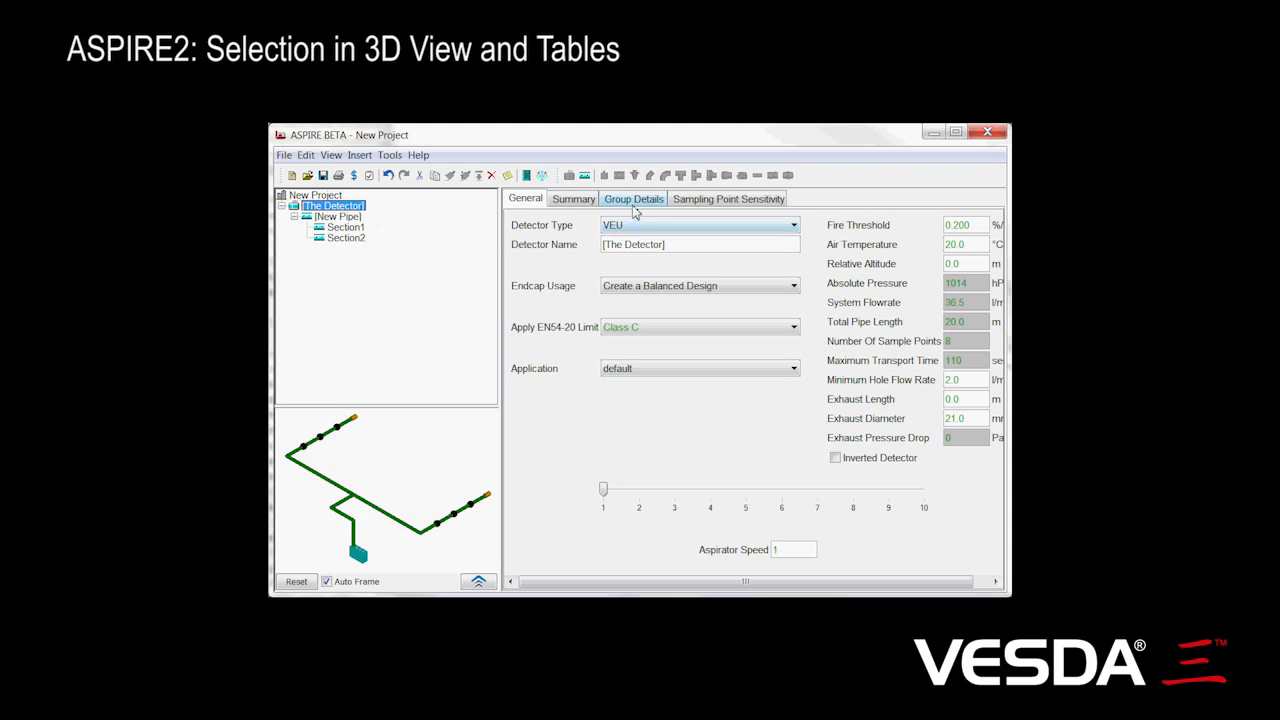
{"action": "left_click", "coordinate": [635, 201]}
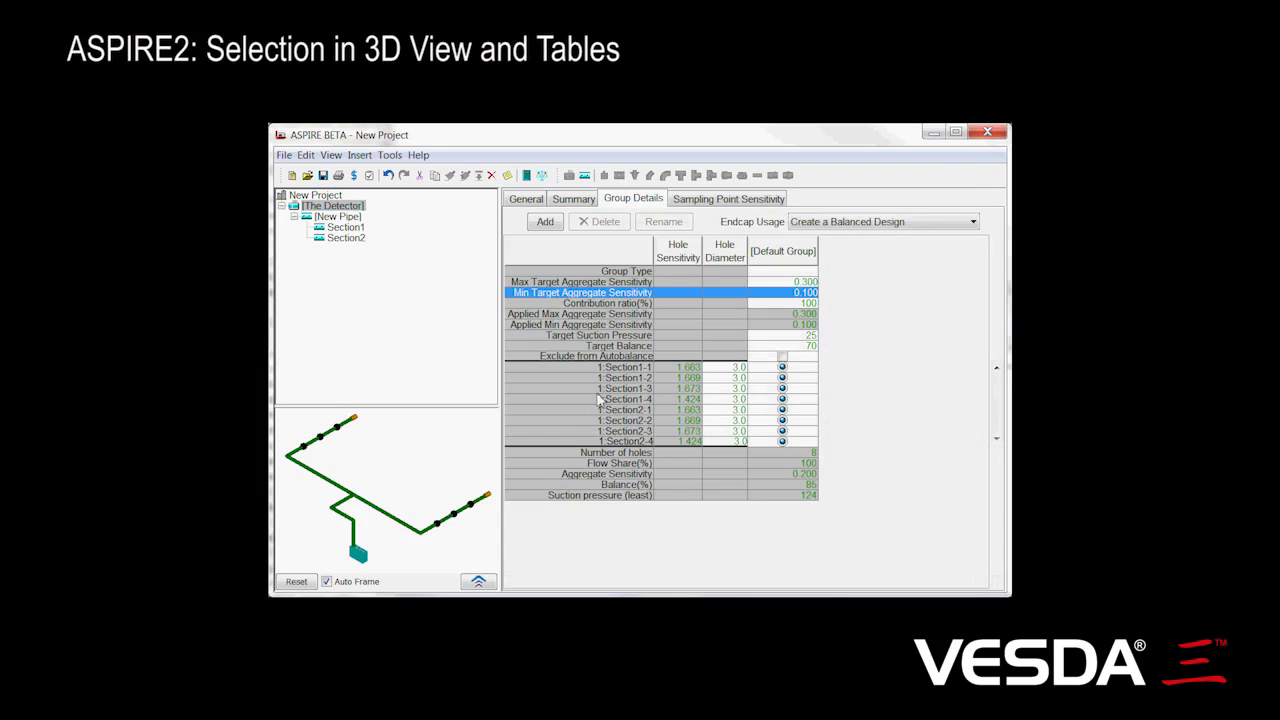
{"action": "left_click", "coordinate": [546, 392]}
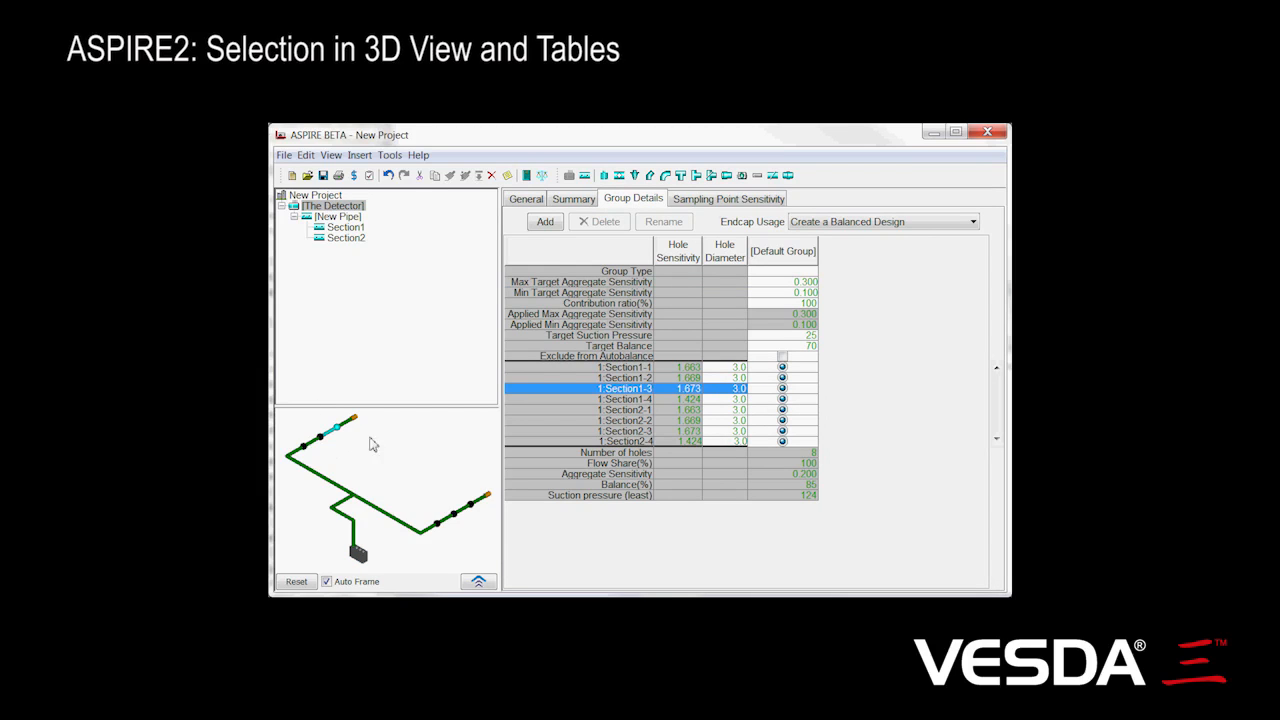
{"action": "left_click", "coordinate": [450, 522]}
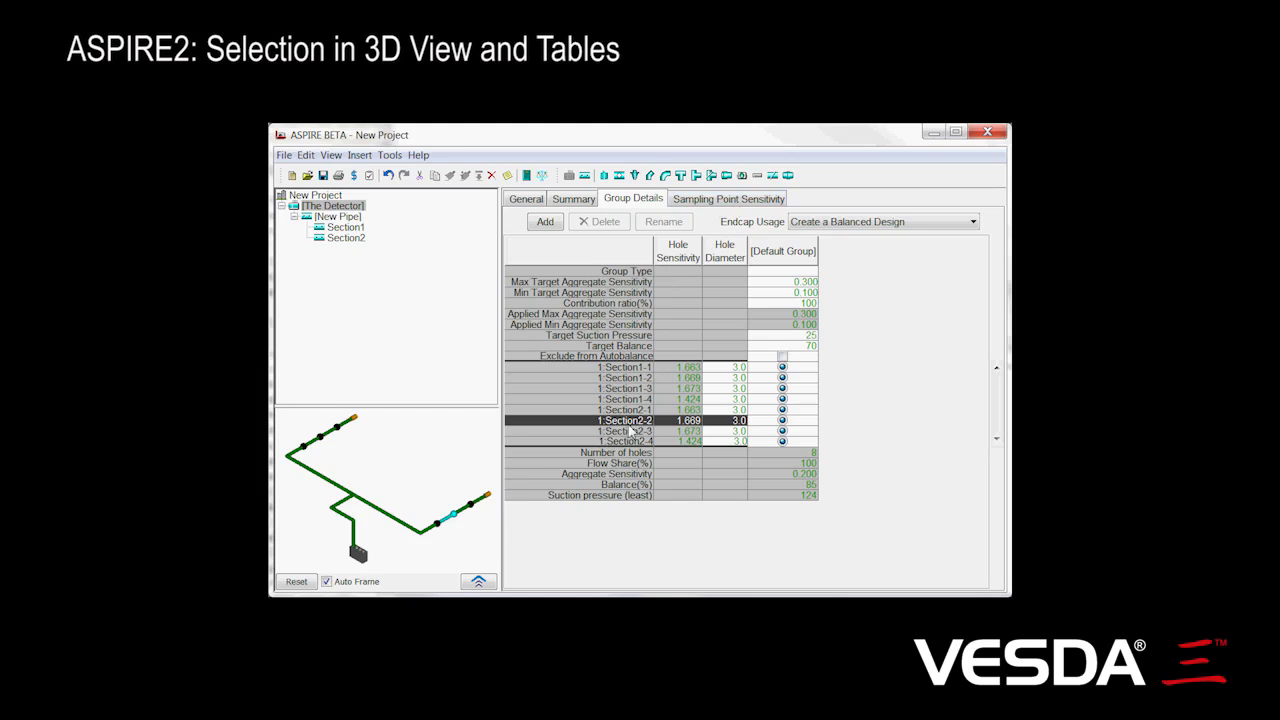
In the sampling point sensitivity table, select holes 1:Section1-2 and 1:Section1-3, then pick hole 1:Section2-3 and a pipe segment near the detector in 3D
{"action": "left_click", "coordinate": [725, 203]}
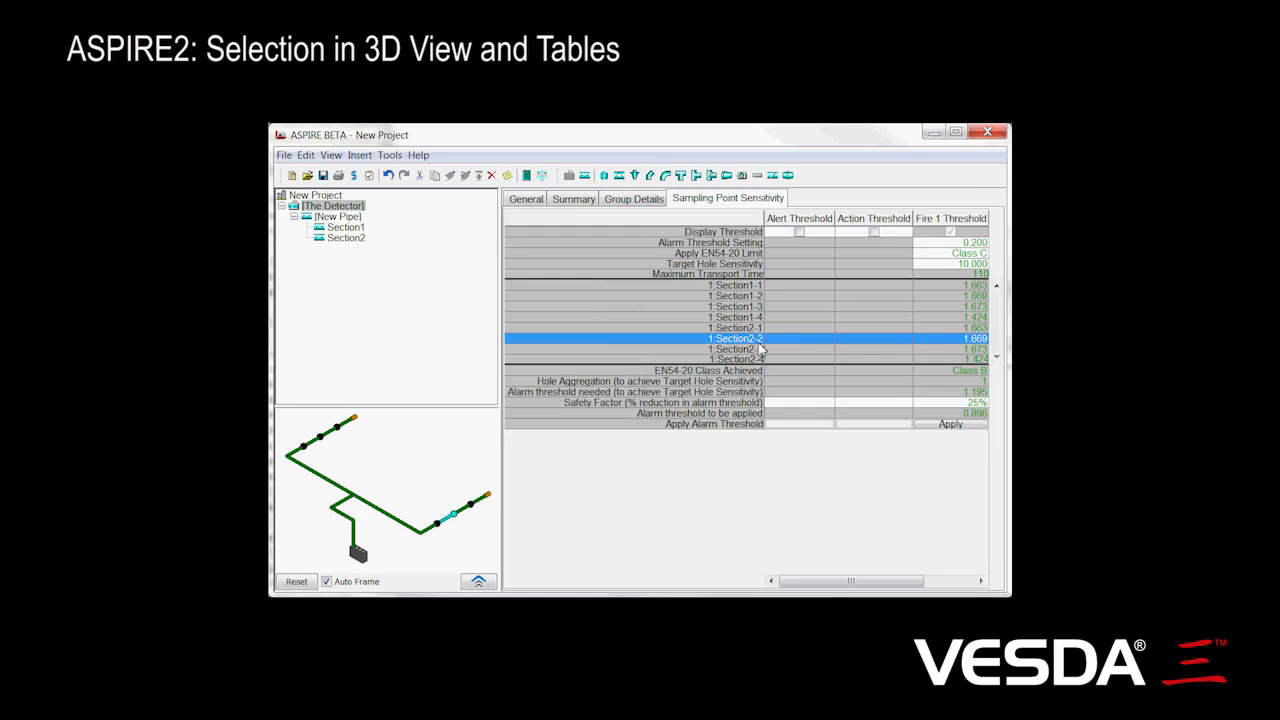
{"action": "left_click", "coordinate": [593, 298]}
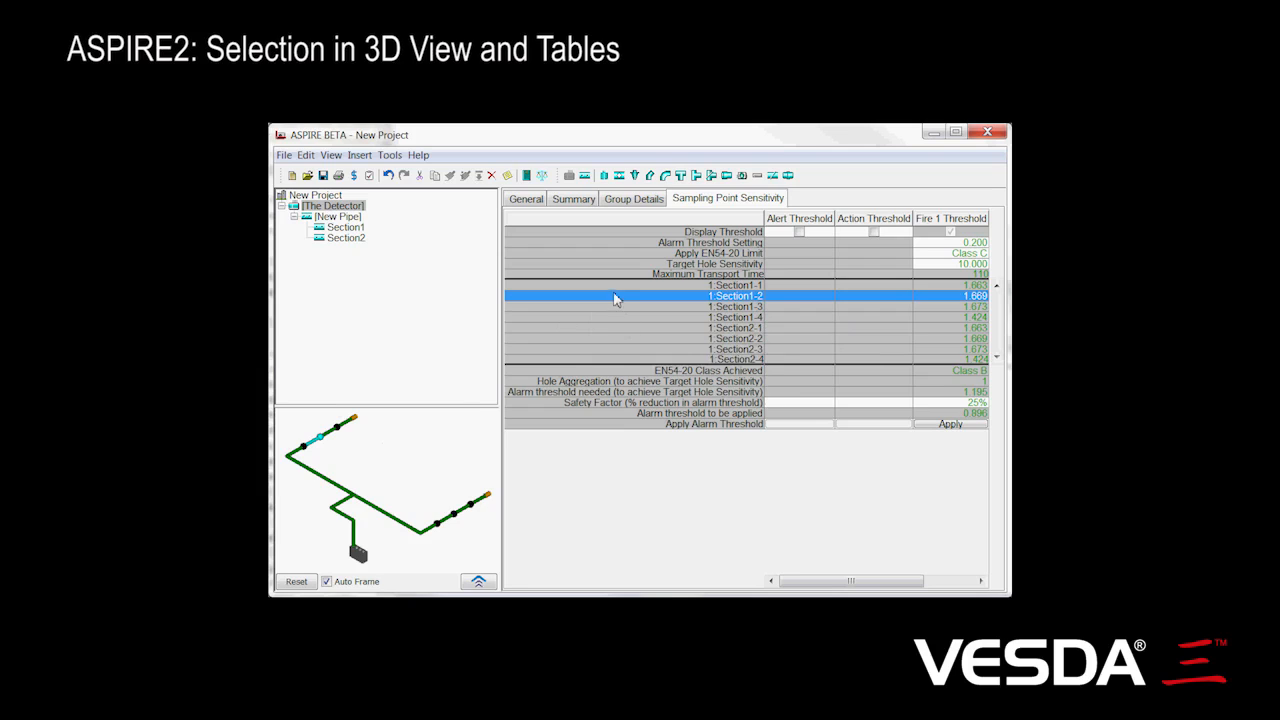
{"action": "key", "text": "Down"}
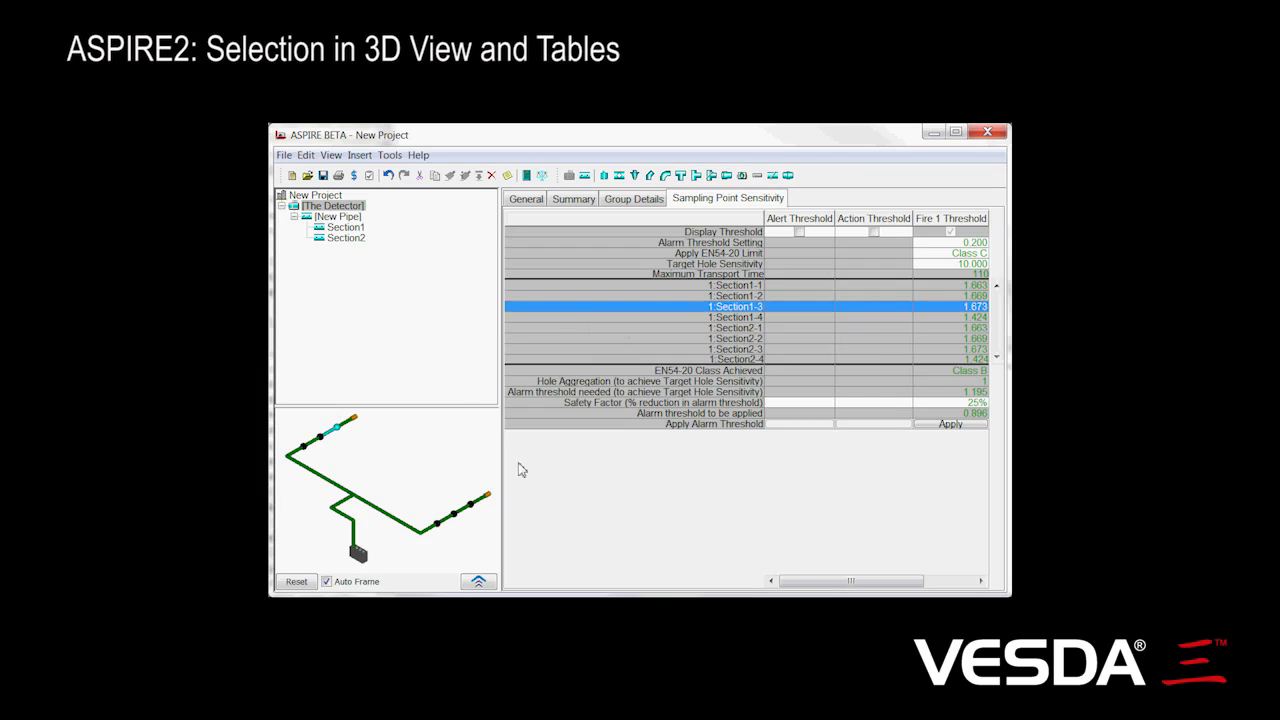
{"action": "left_click", "coordinate": [463, 516]}
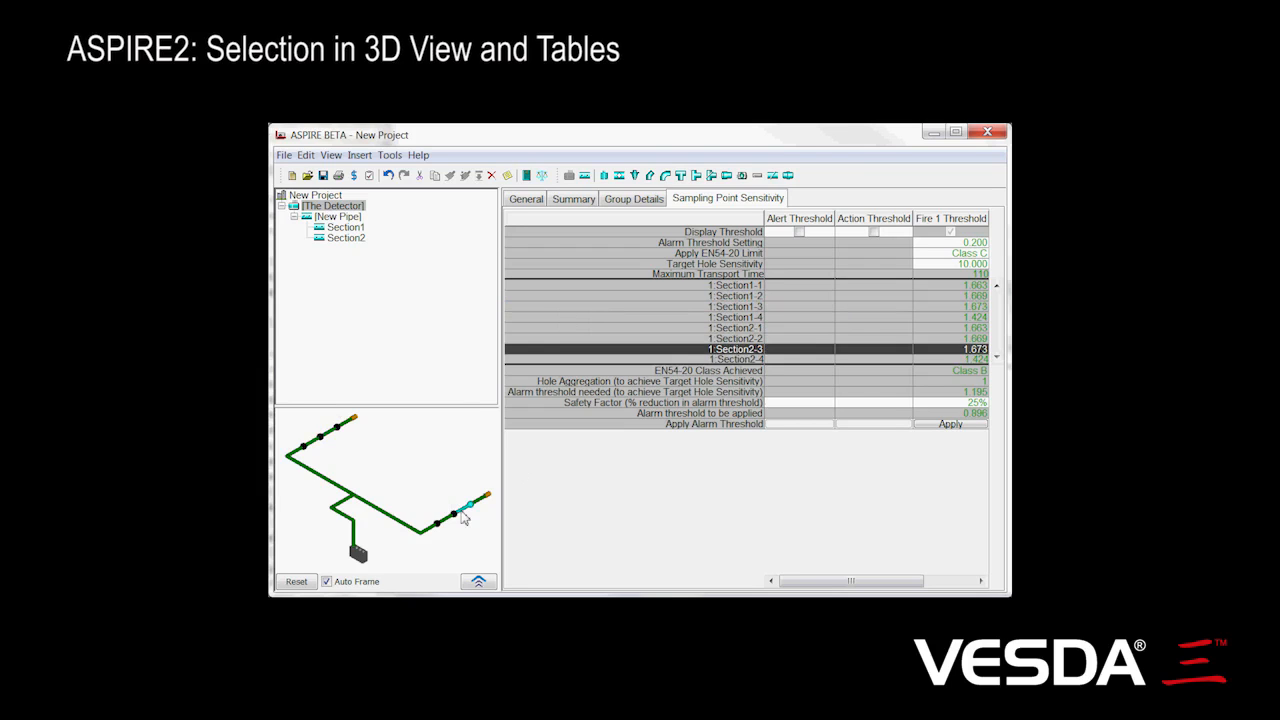
{"action": "left_click", "coordinate": [347, 519]}
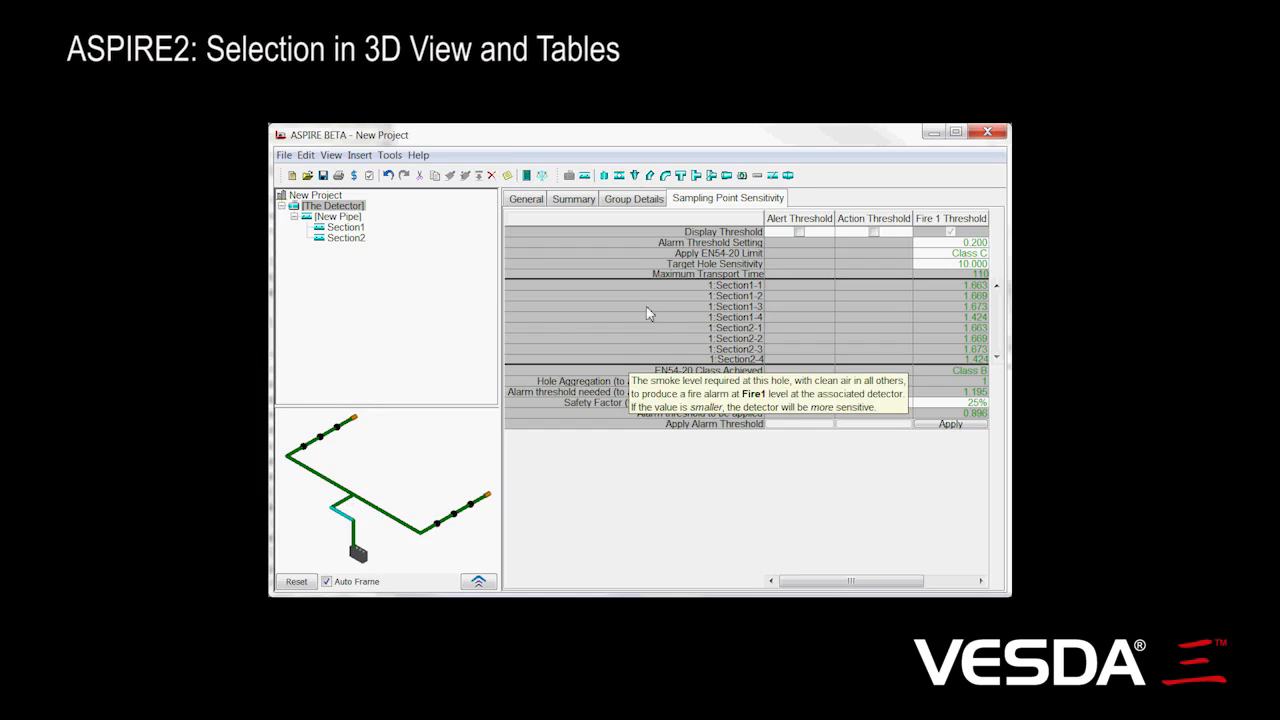
Add a second group in the detector's group details and assign holes 1:Section1-1 to 1:Section1-4 and 1:Section2-1 to it
{"action": "left_click", "coordinate": [640, 200]}
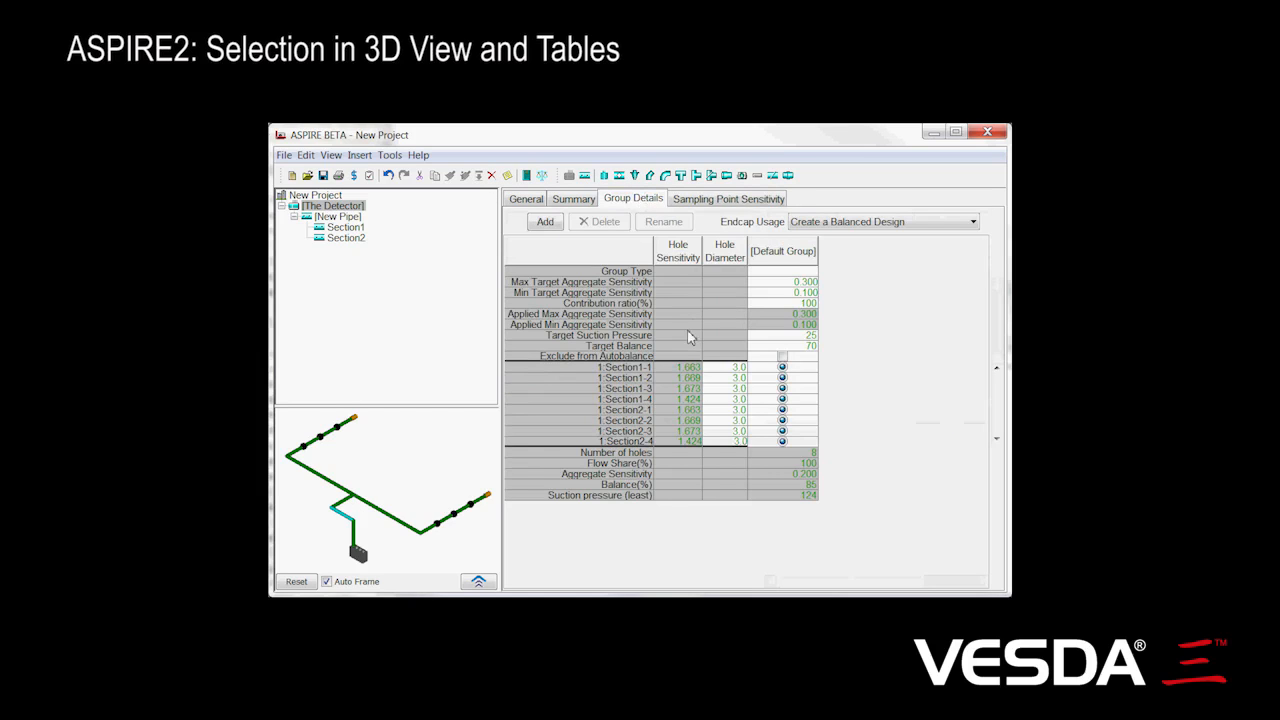
{"action": "left_click", "coordinate": [797, 260]}
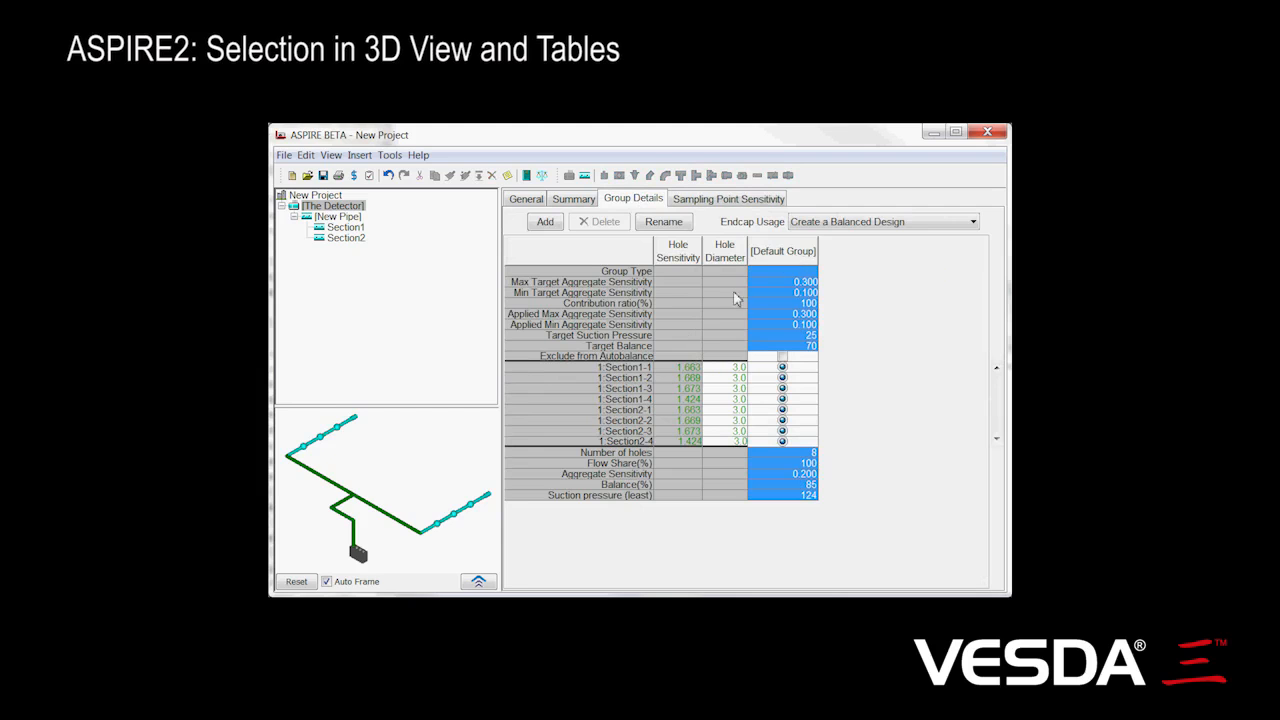
{"action": "left_click", "coordinate": [546, 224]}
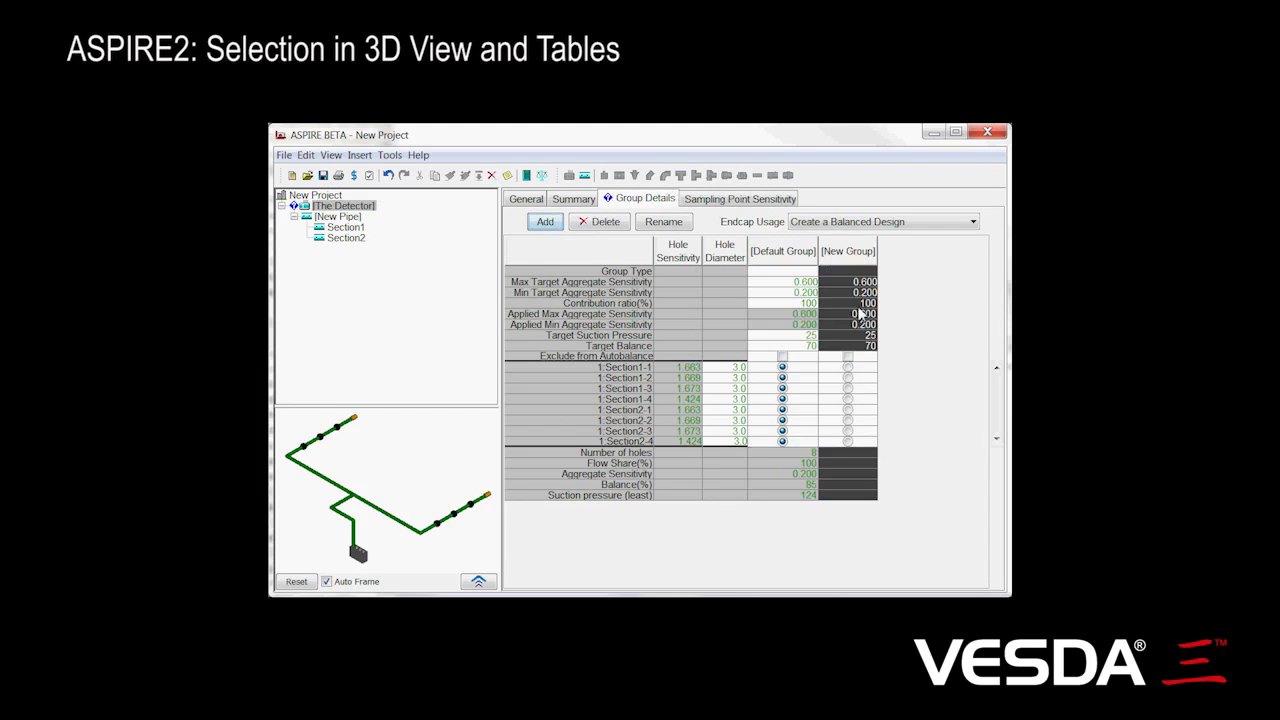
{"action": "left_click", "coordinate": [848, 368]}
{"action": "left_click", "coordinate": [848, 378]}
{"action": "left_click", "coordinate": [848, 388]}
{"action": "left_click", "coordinate": [848, 399]}
{"action": "left_click", "coordinate": [848, 409]}
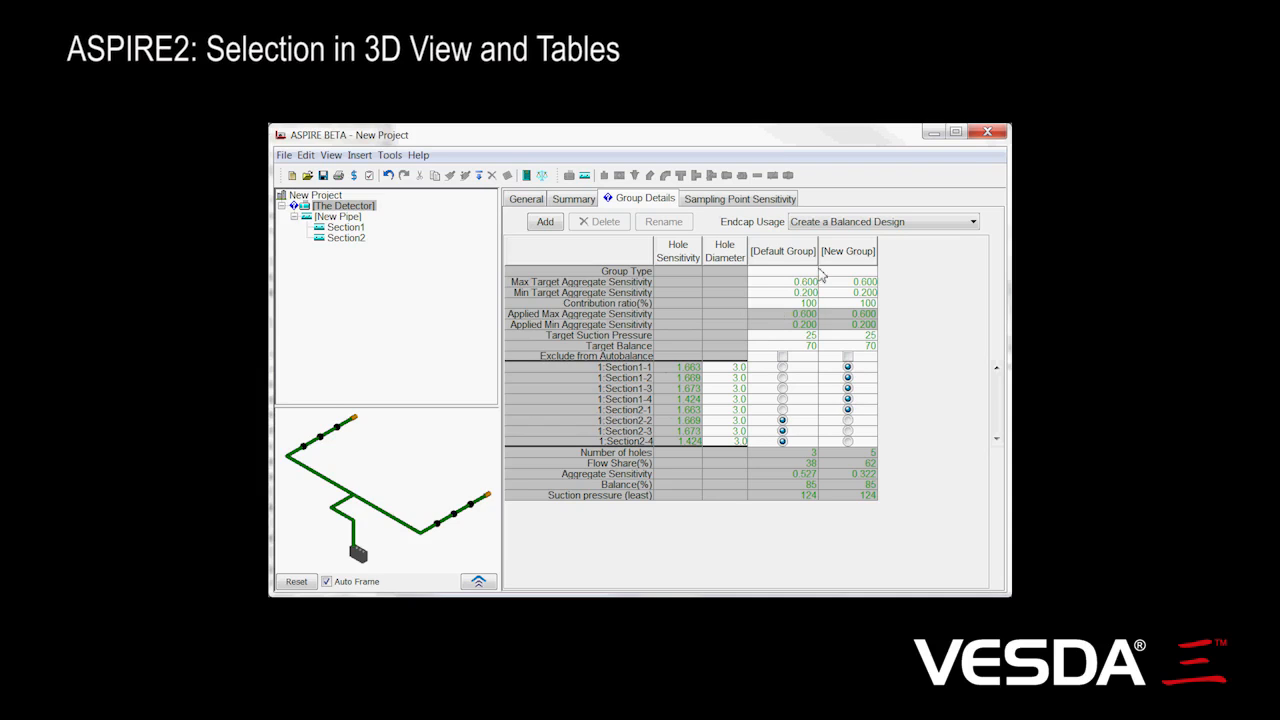
Highlight the new and default groups from their table columns, then select each whole group through its holes in the 3D view
{"action": "left_click", "coordinate": [848, 255]}
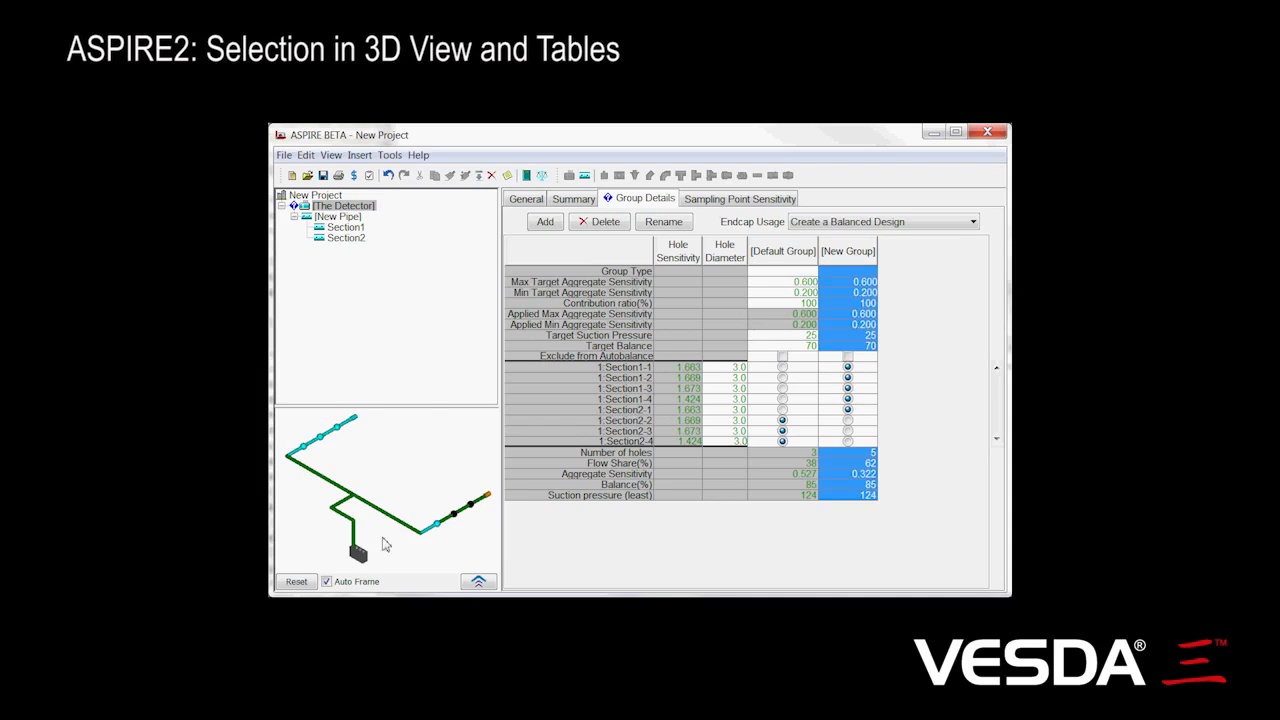
{"action": "left_click", "coordinate": [770, 259]}
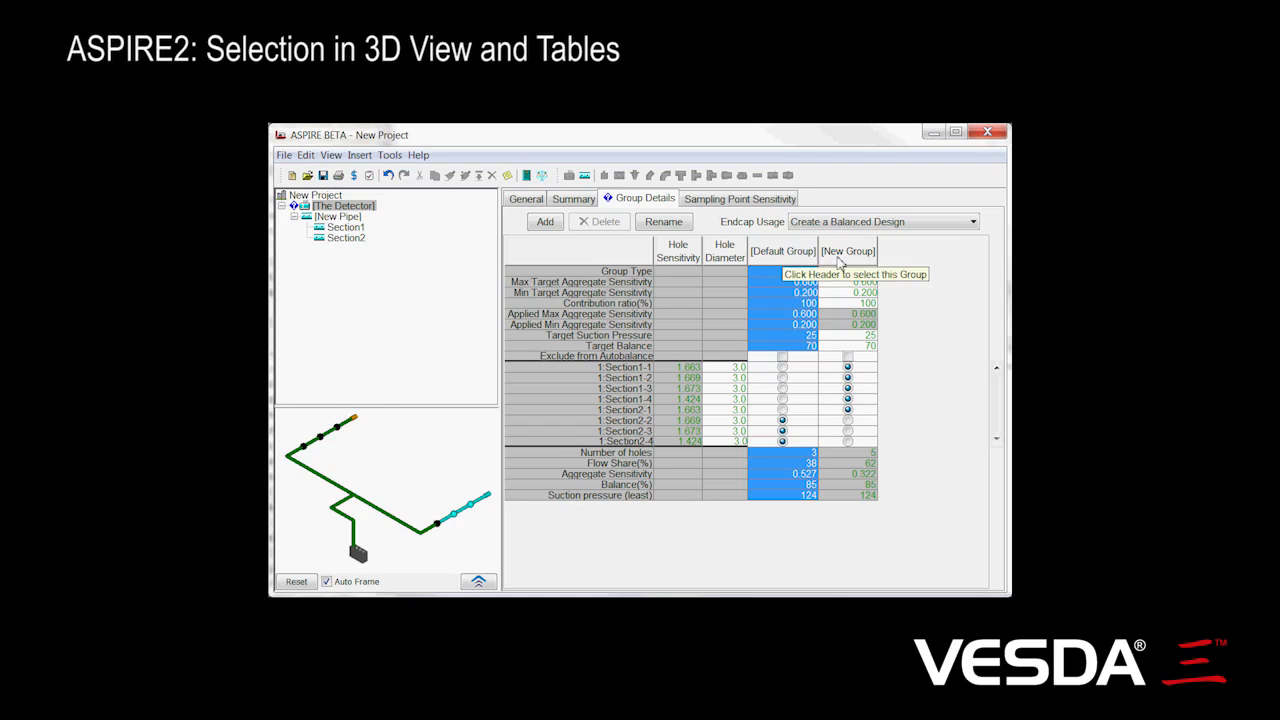
{"action": "left_click", "coordinate": [332, 438]}
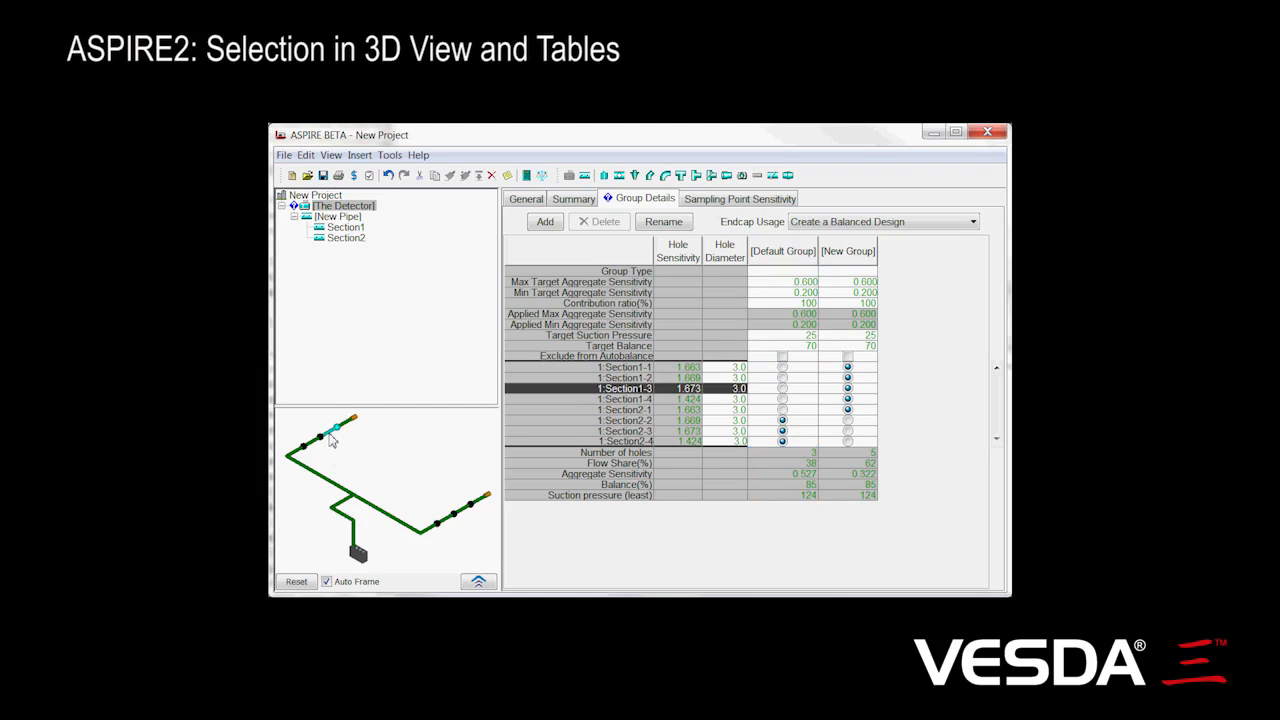
{"action": "left_click", "coordinate": [332, 438]}
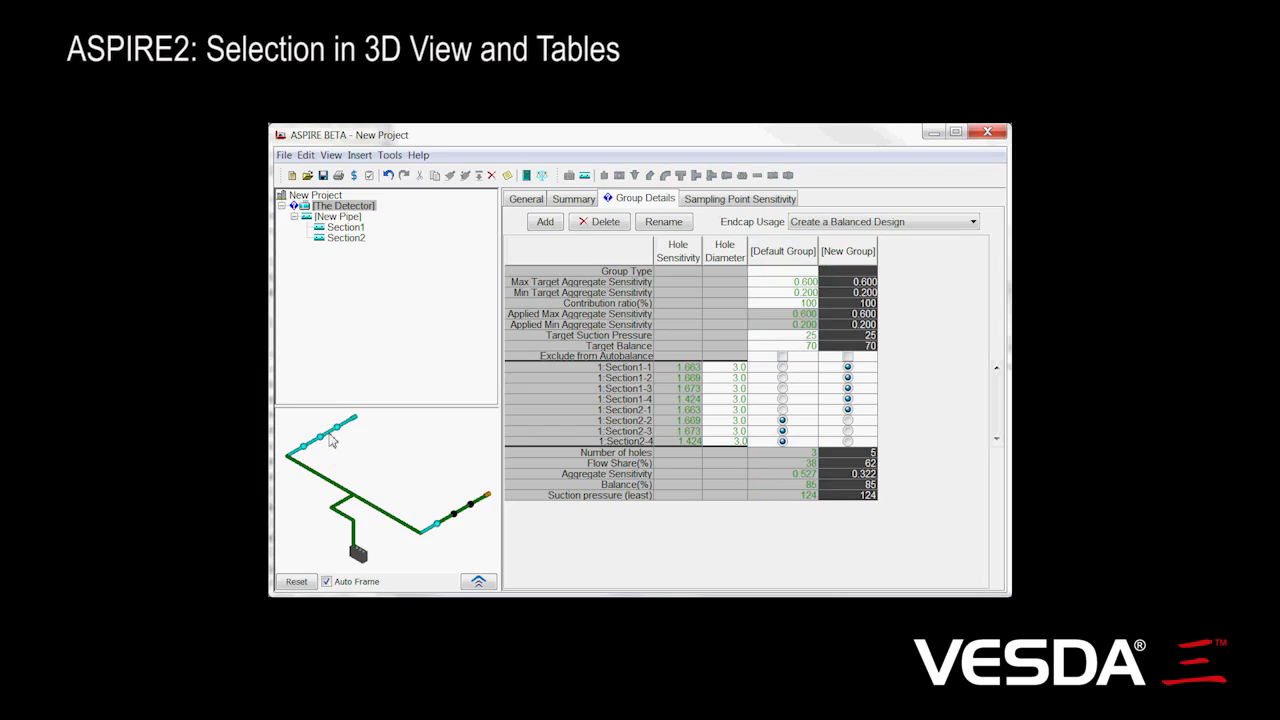
{"action": "left_click", "coordinate": [466, 514]}
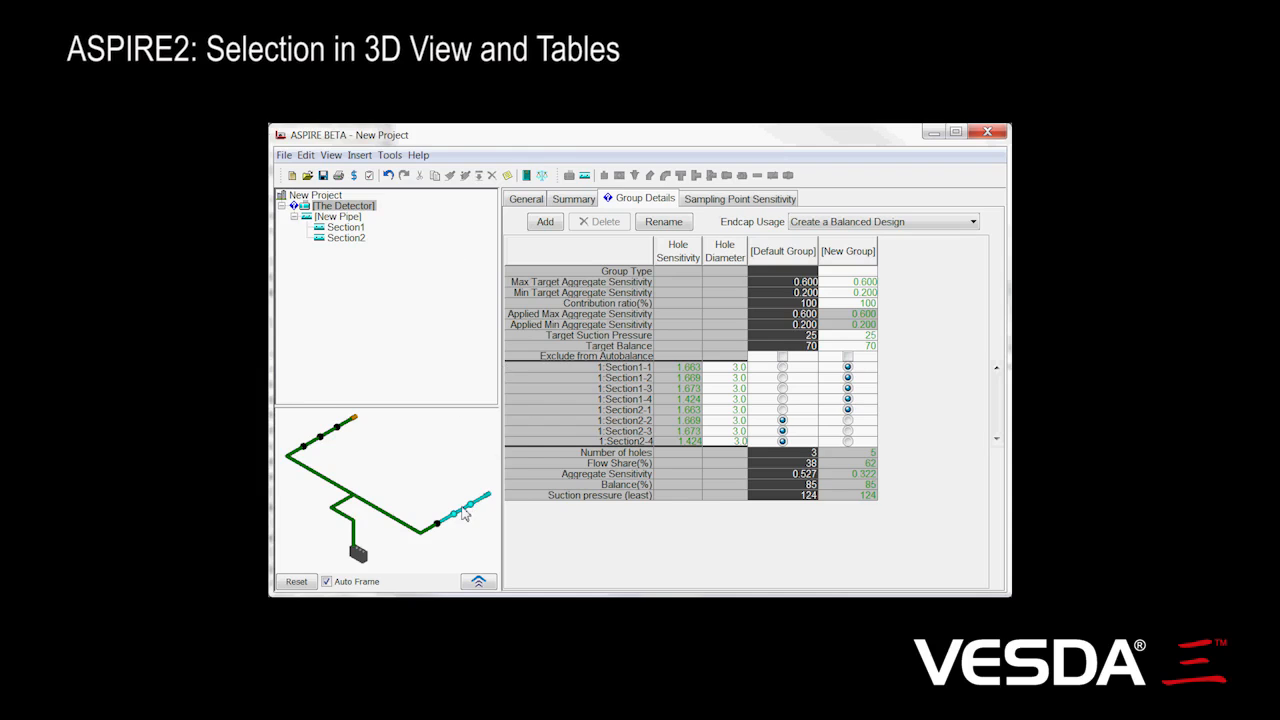
Display the pipe's table and select all of Section2, the entire pipe and all of Section1 from the 3D view
{"action": "mouse_move", "coordinate": [463, 517]}
{"action": "left_click", "coordinate": [337, 219]}
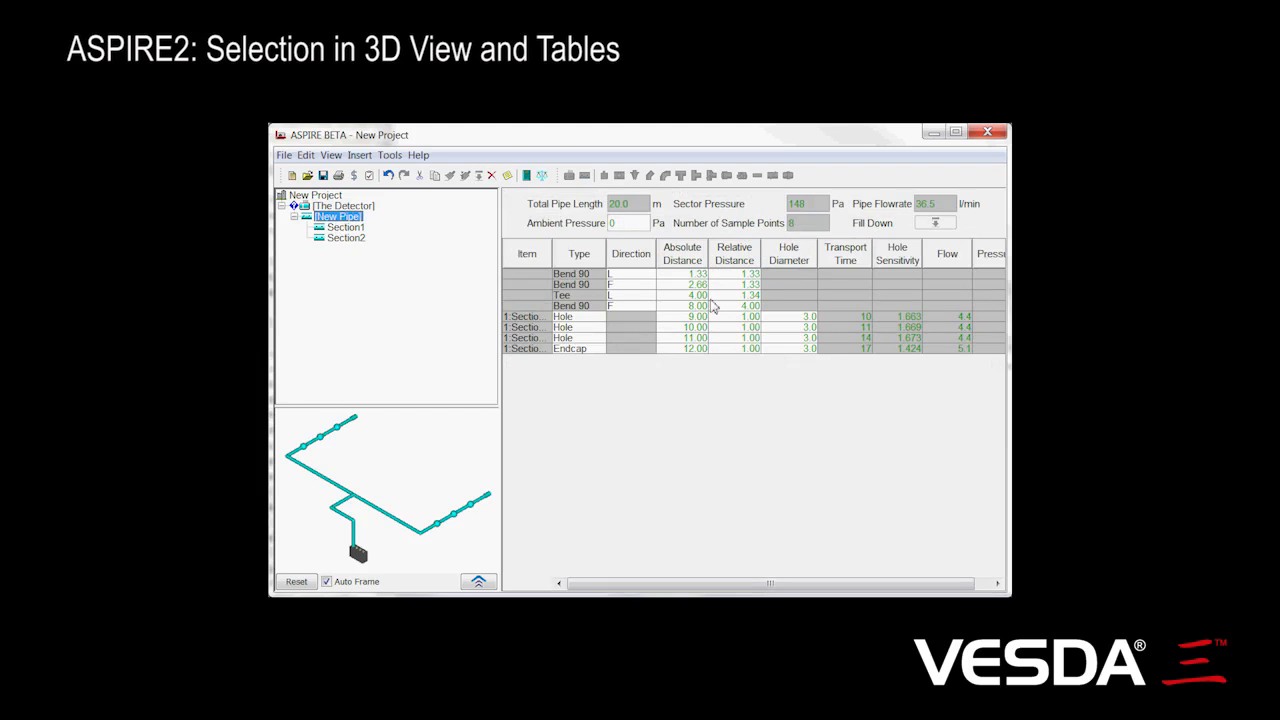
{"action": "left_click", "coordinate": [468, 512]}
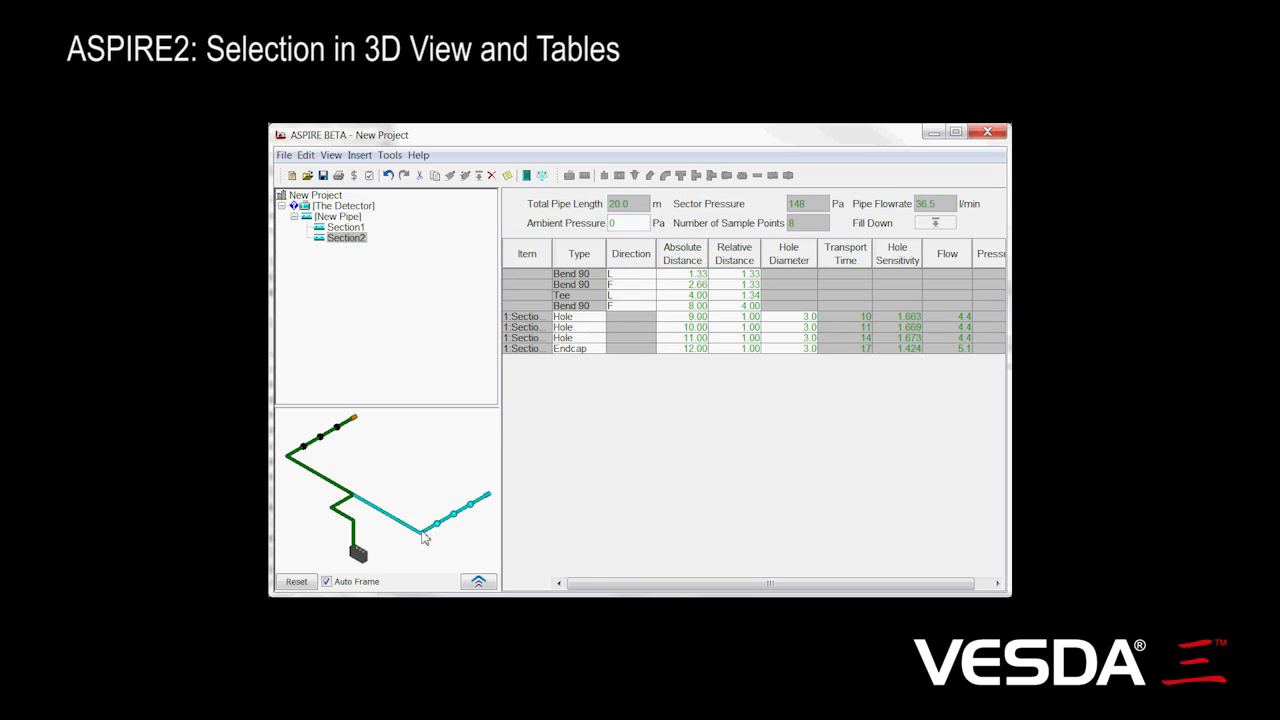
{"action": "double_click", "coordinate": [349, 507]}
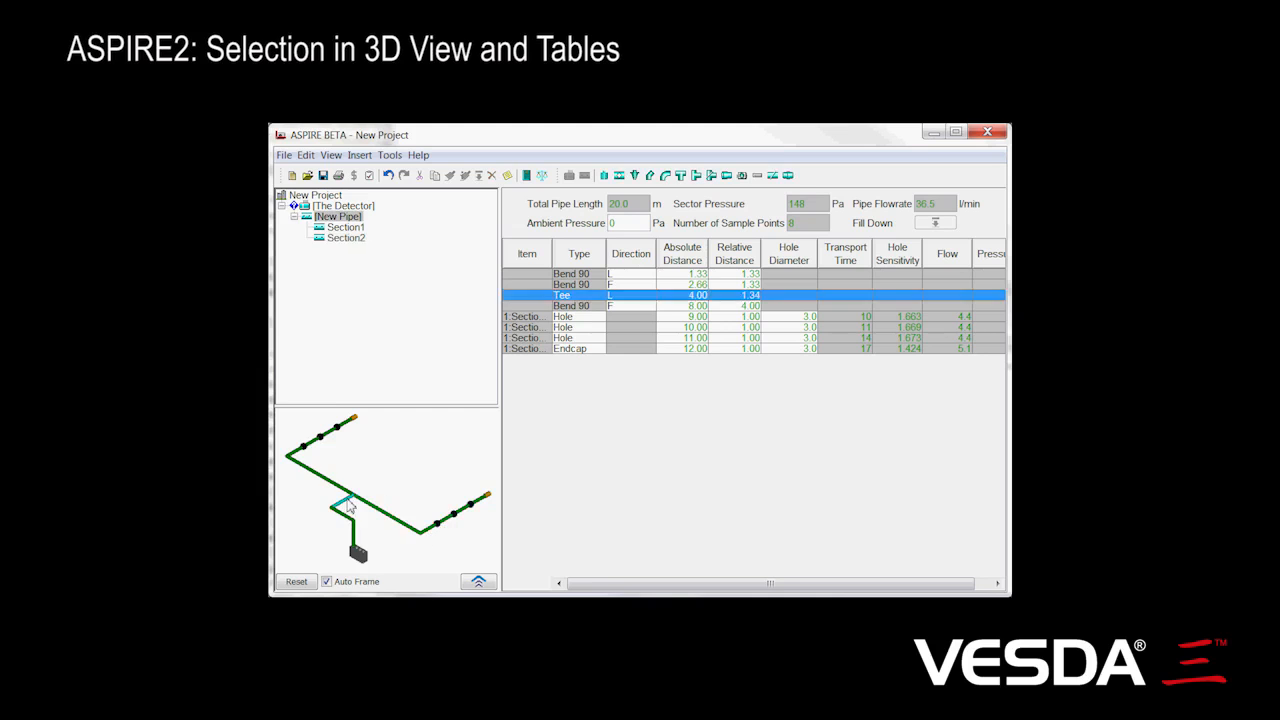
{"action": "double_click", "coordinate": [332, 438]}
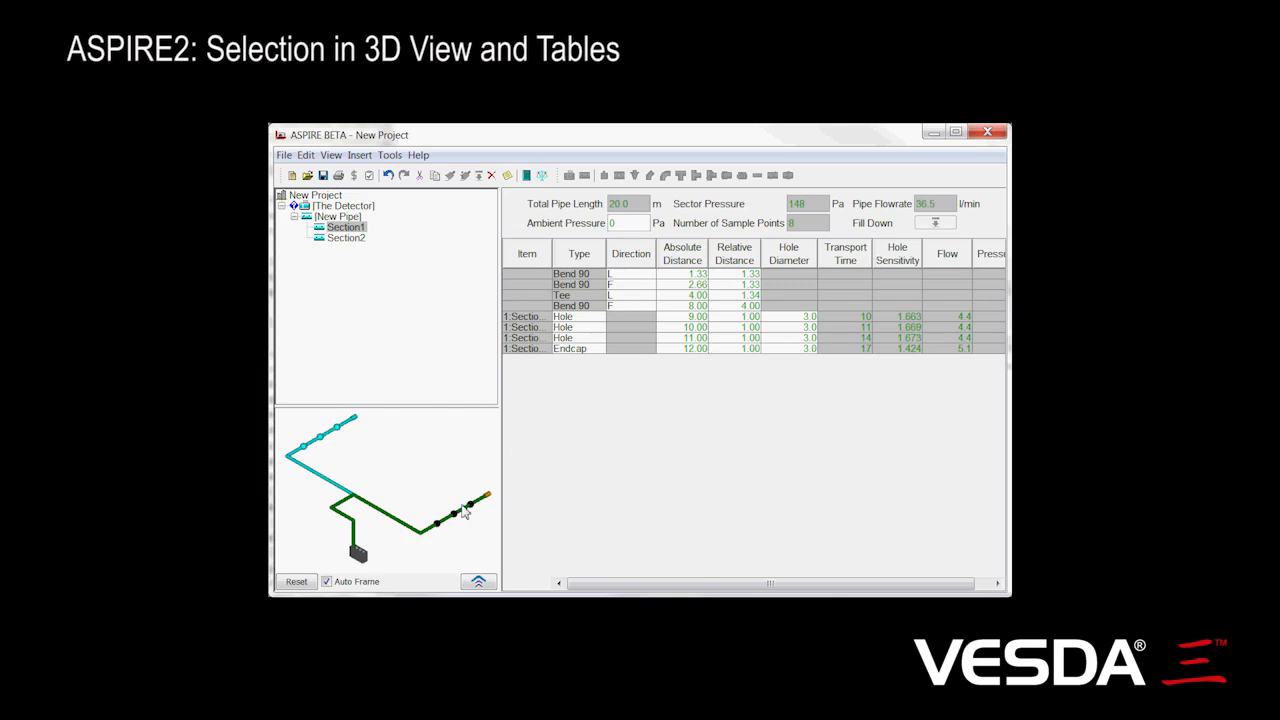
Detach the 3D view into its own window and select hole 1:Section1-3 in the detector's group details
{"action": "left_click", "coordinate": [478, 581]}
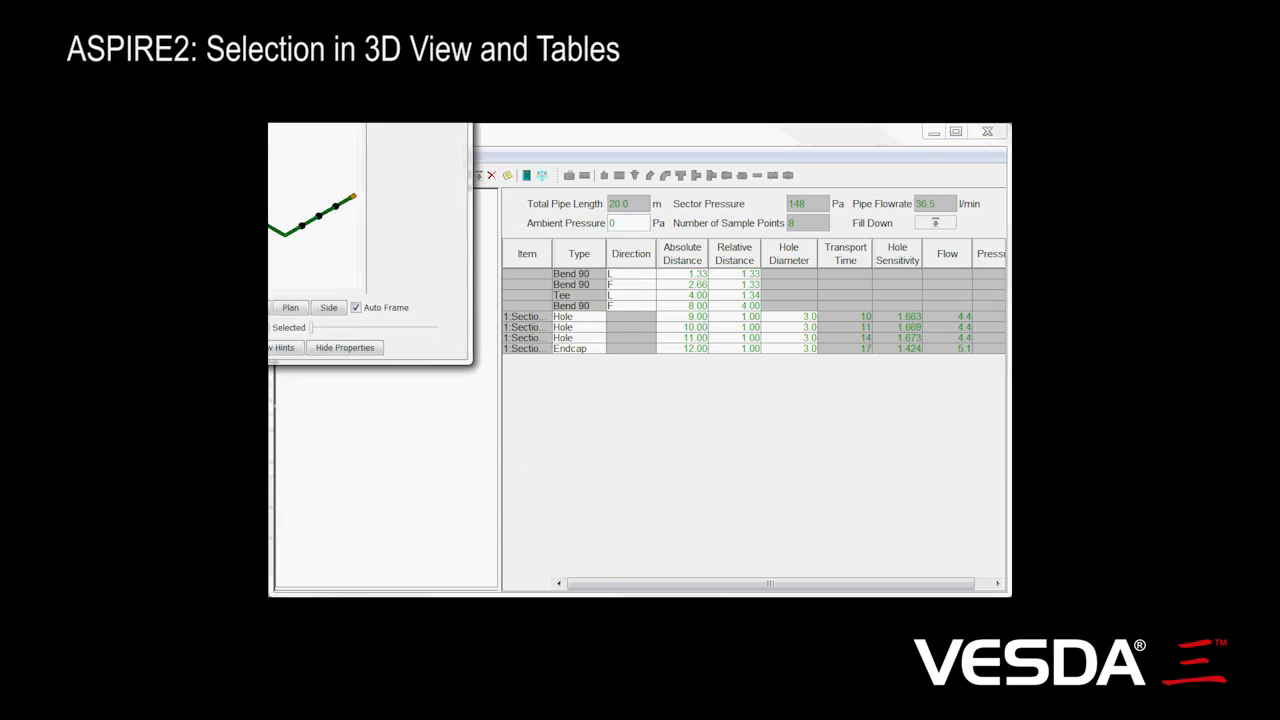
{"action": "left_click_drag", "start_coordinate": [637, 494], "coordinate": [683, 521]}
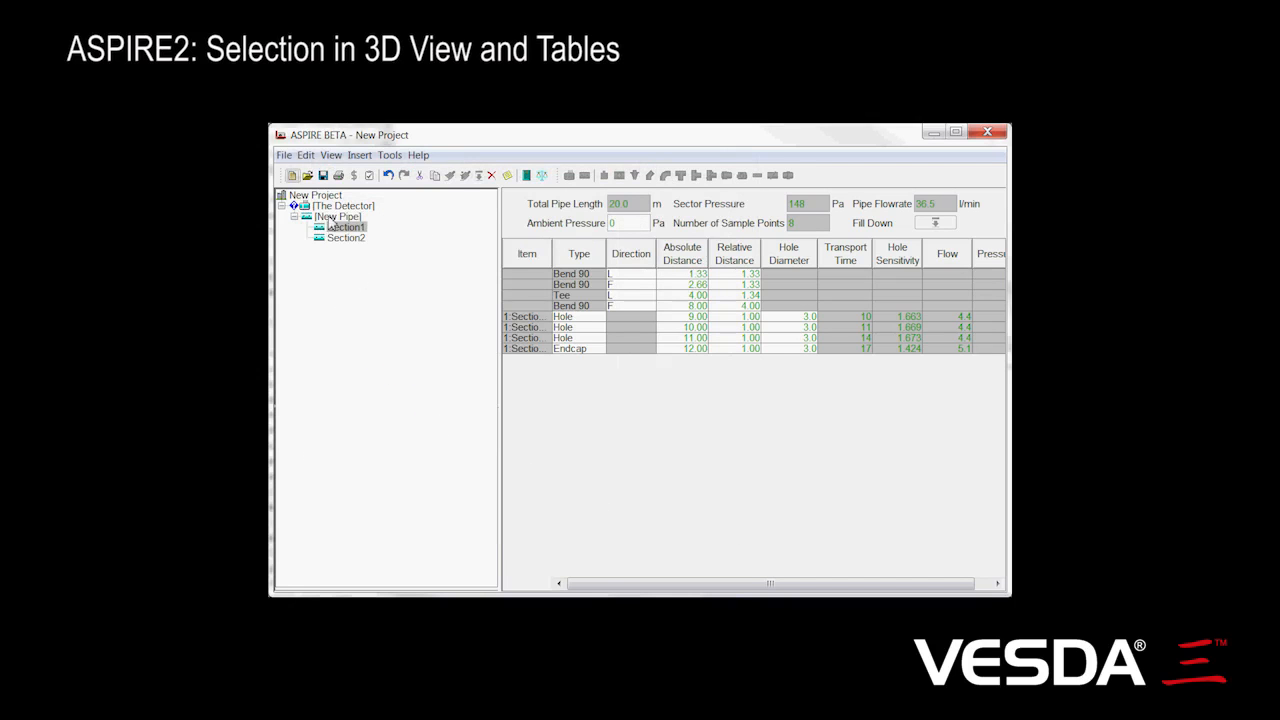
{"action": "left_click", "coordinate": [340, 206]}
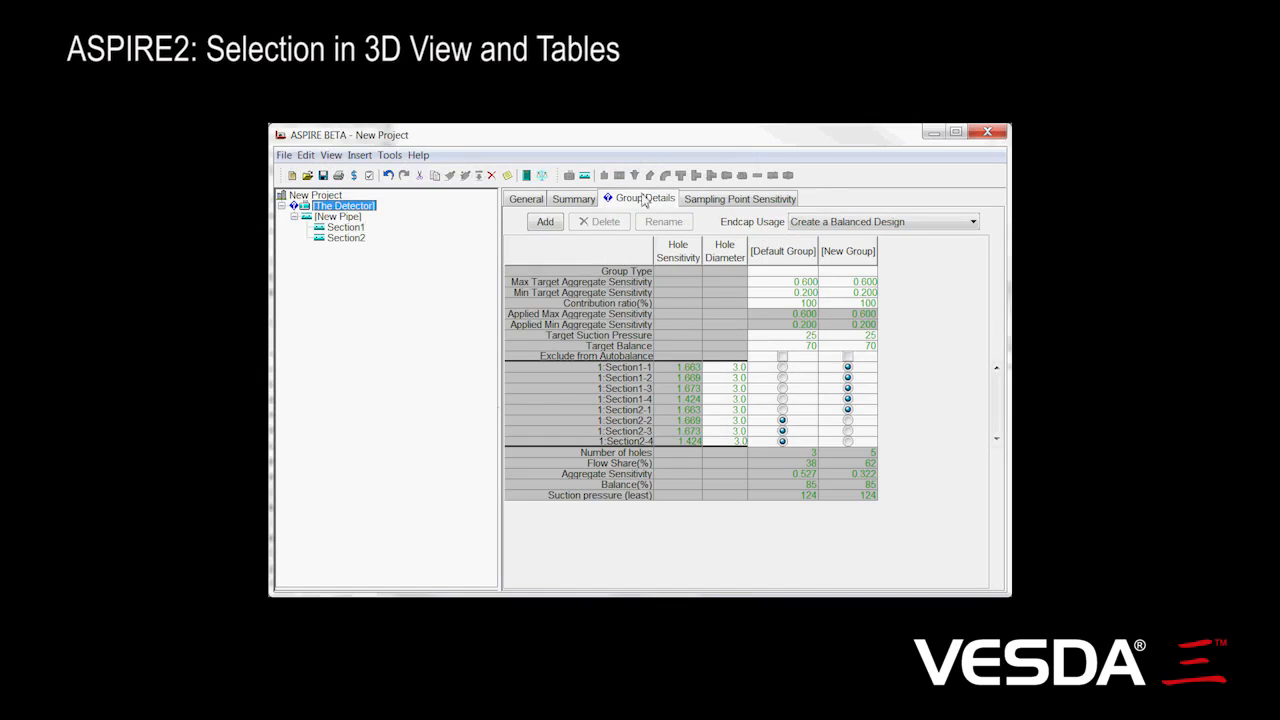
{"action": "left_click", "coordinate": [550, 392]}
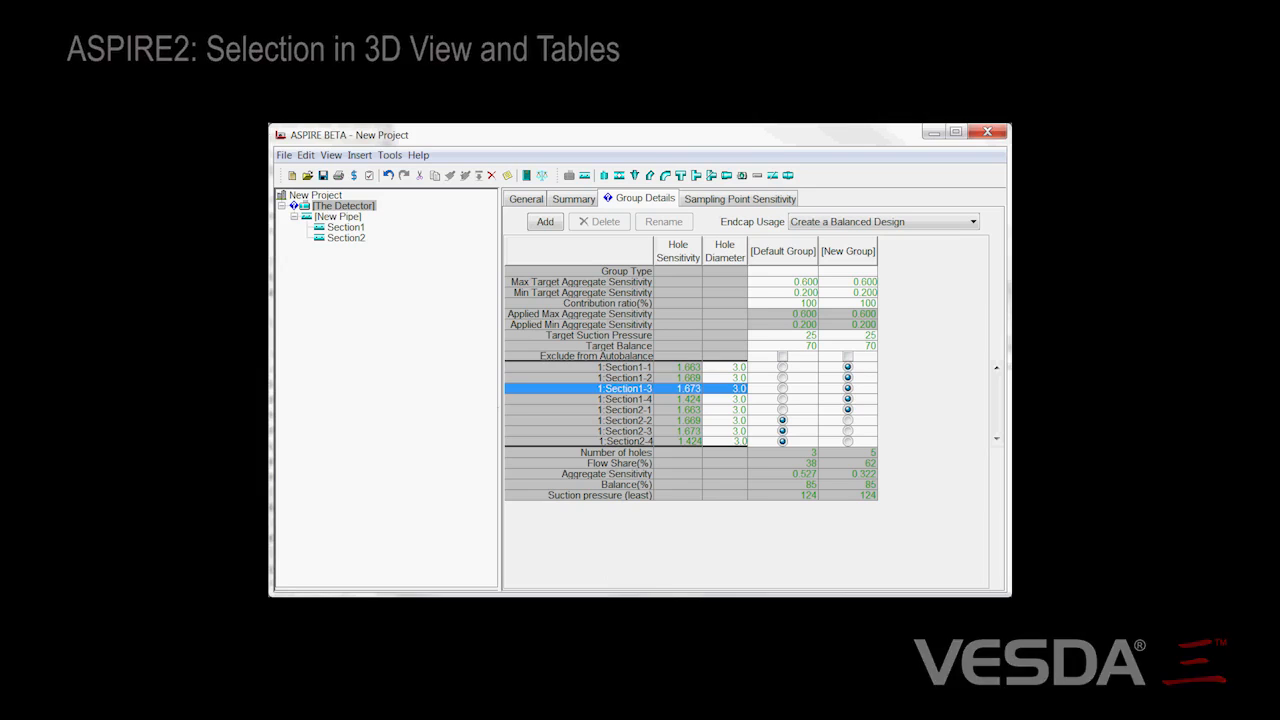
Select the entire new group in the separate 3D view window through hole 1:Section1-3 and return to the main window
{"action": "key", "text": "alt+Tab"}
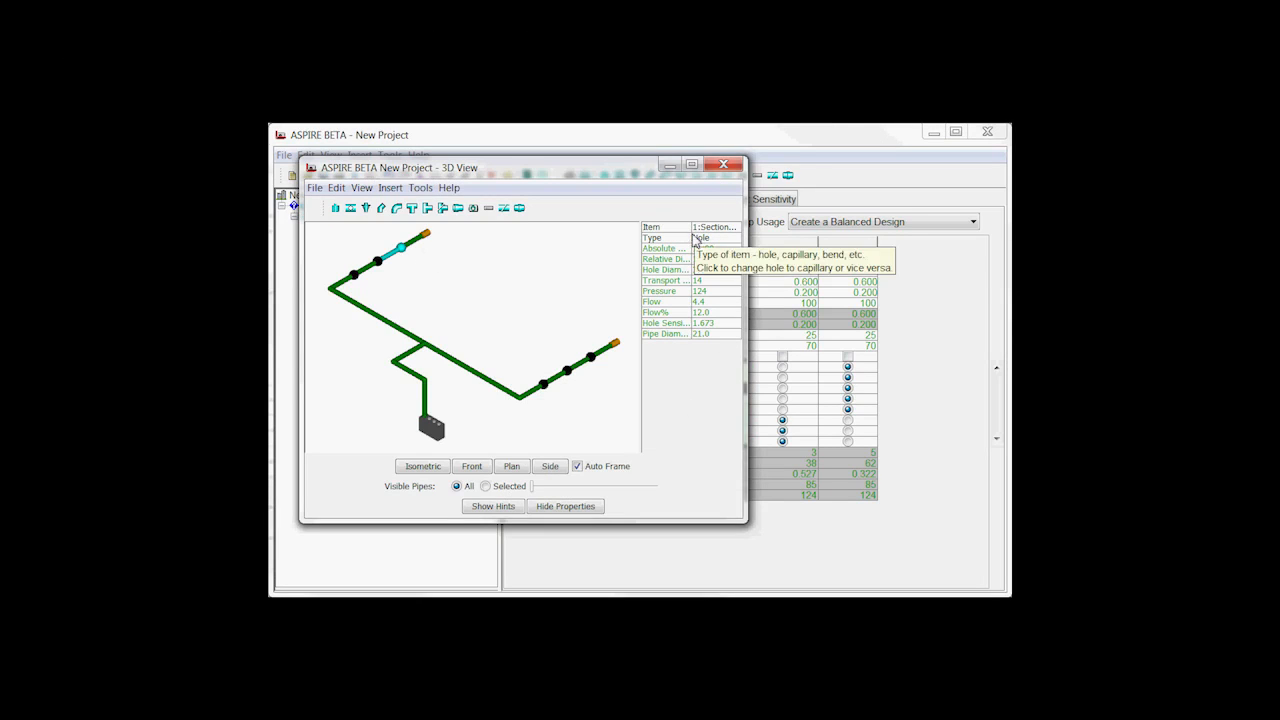
{"action": "left_click", "coordinate": [395, 261]}
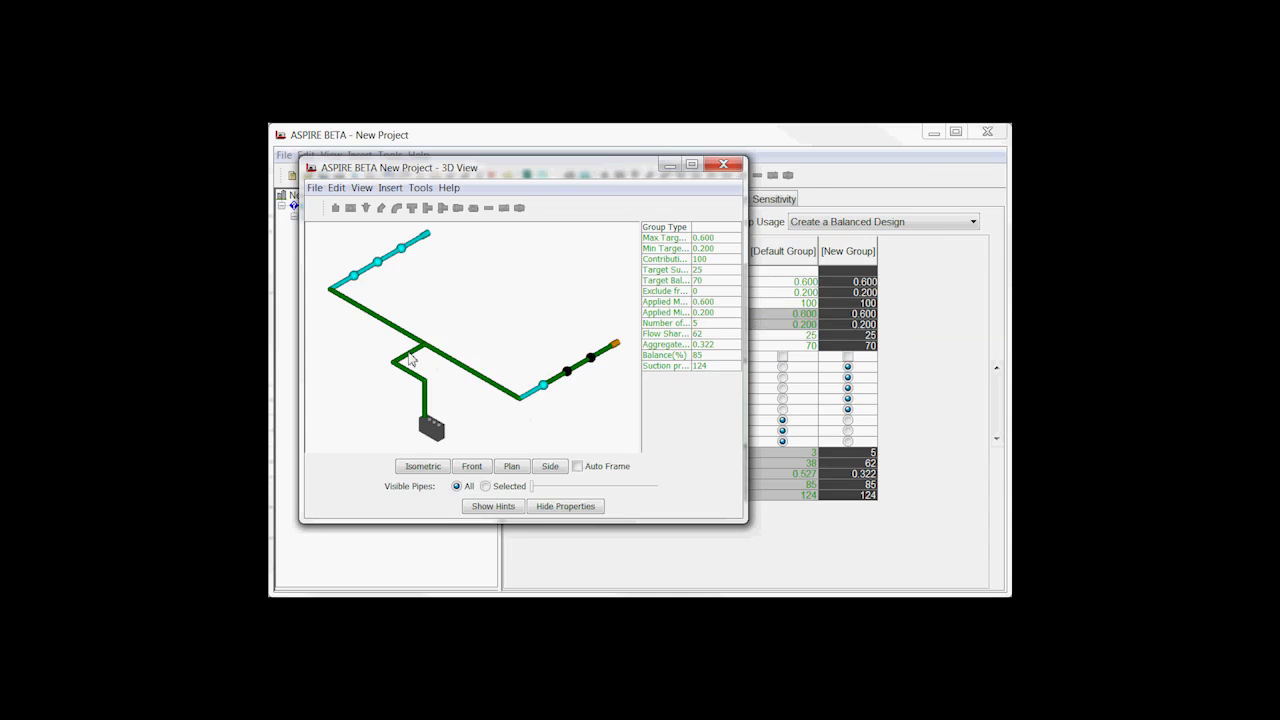
{"action": "left_click", "coordinate": [884, 147]}
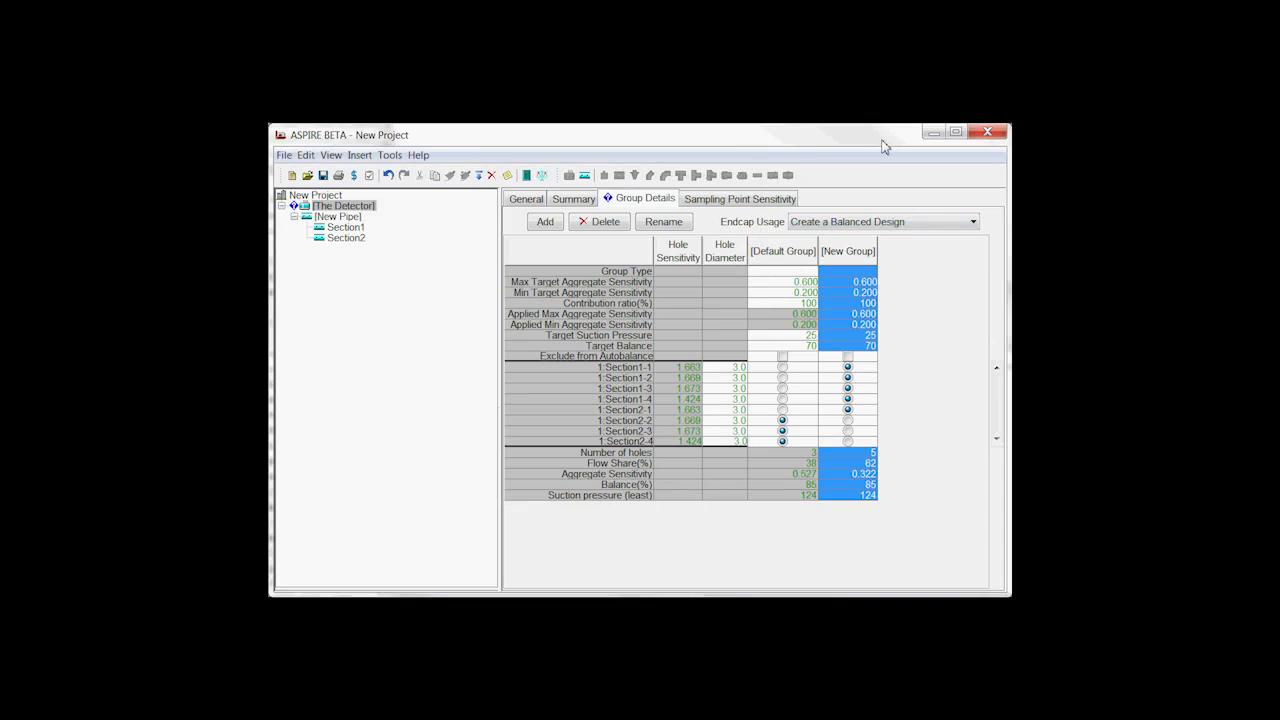